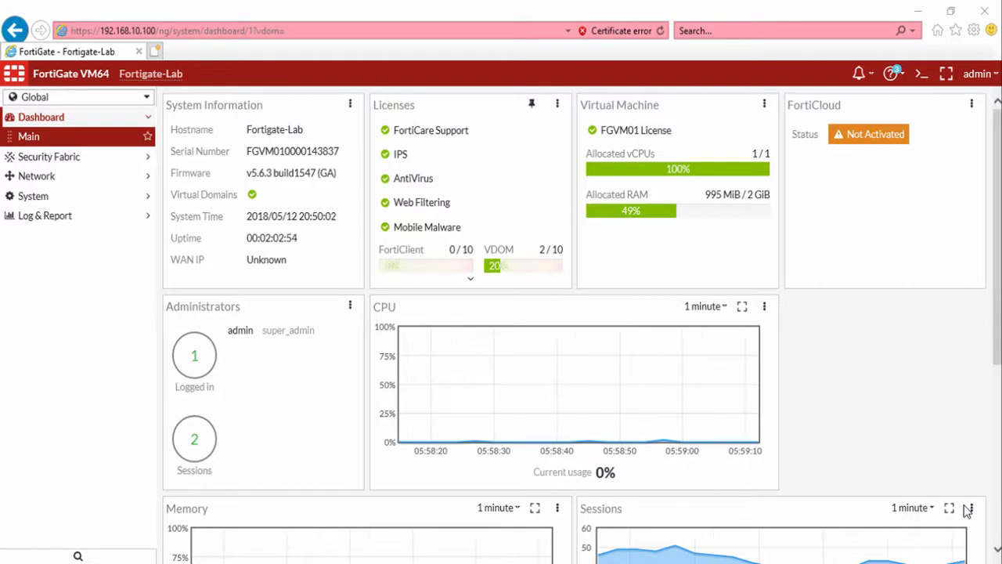
- Switch to the root VDOM and start creating a new user group
{"action": "left_click", "coordinate": [119, 98]}
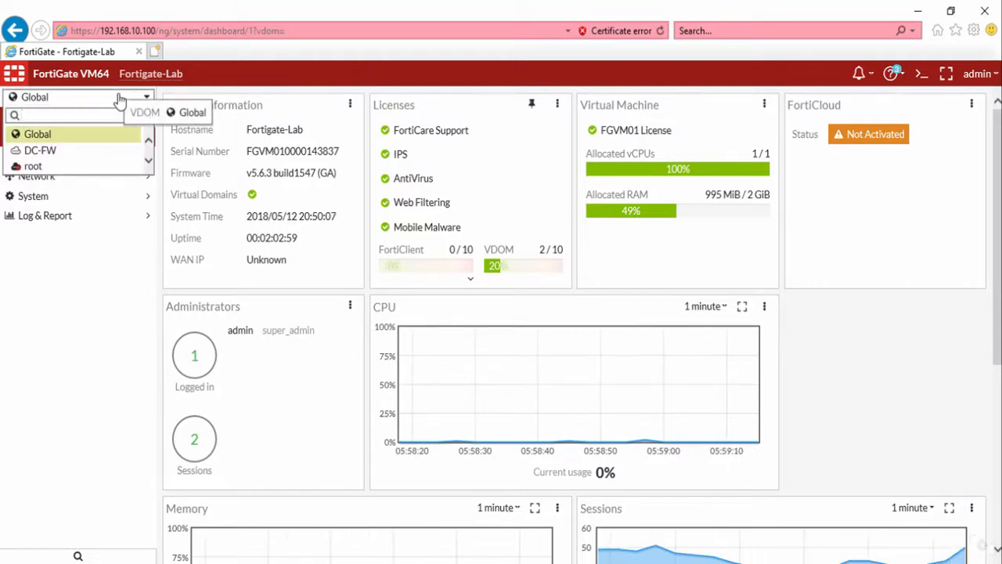
{"action": "left_click", "coordinate": [103, 166]}
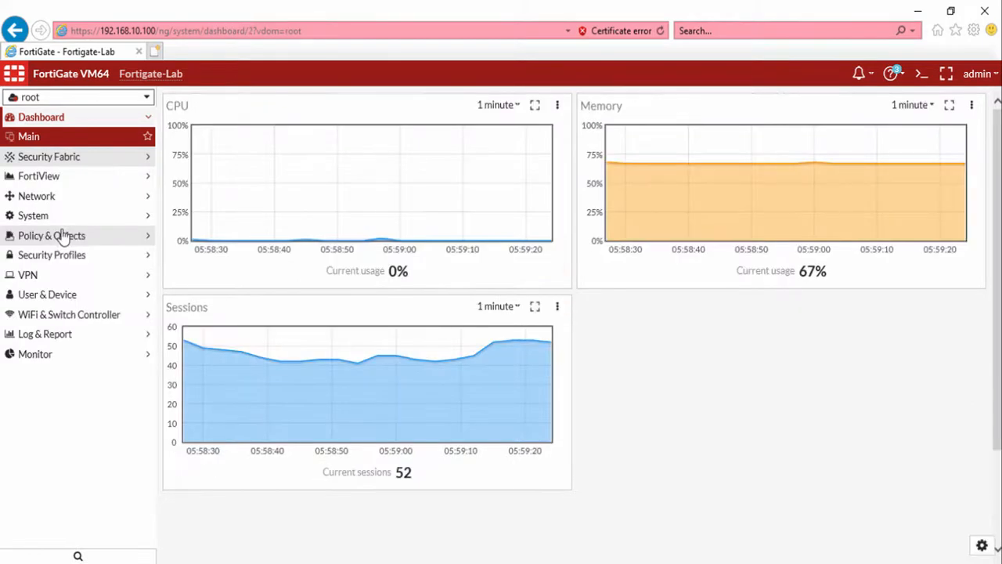
{"action": "left_click", "coordinate": [66, 297]}
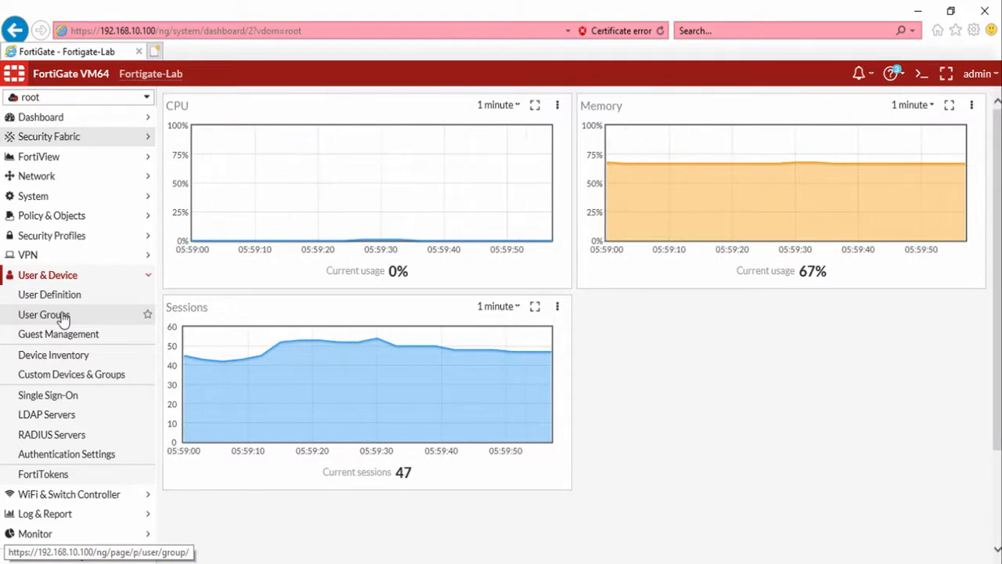
{"action": "left_click", "coordinate": [64, 317]}
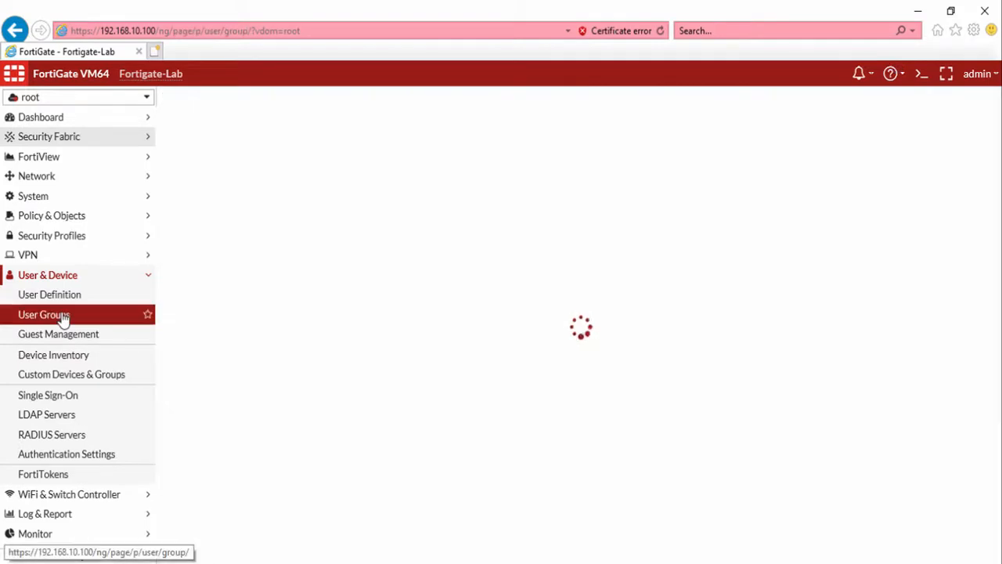
{"action": "left_click", "coordinate": [194, 102]}
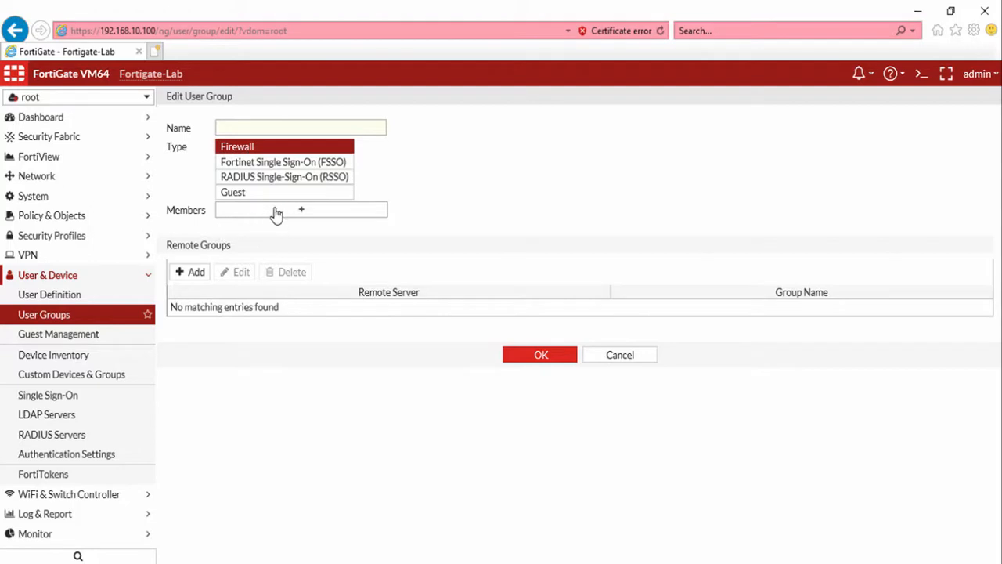
- Add the Sales group from CN=LAN-USERS on the LAB-LDAP server as the user group's remote group
{"action": "left_click", "coordinate": [195, 273]}
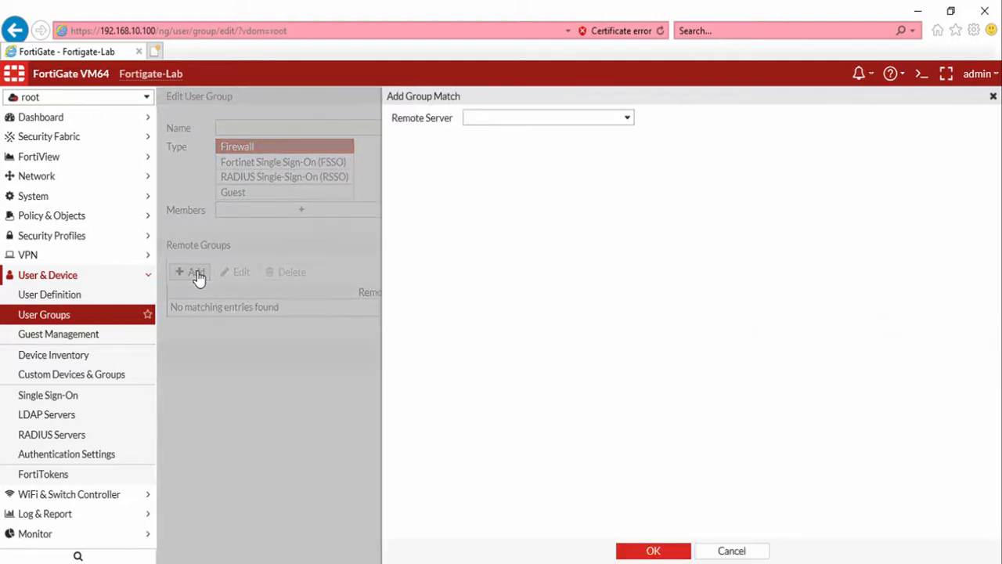
{"action": "left_click", "coordinate": [576, 119]}
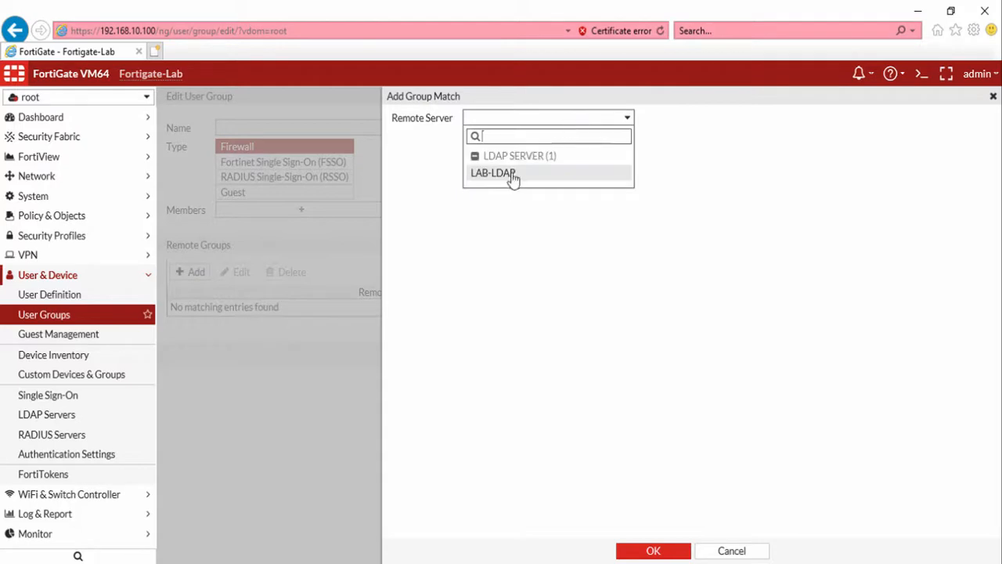
{"action": "left_click", "coordinate": [508, 174]}
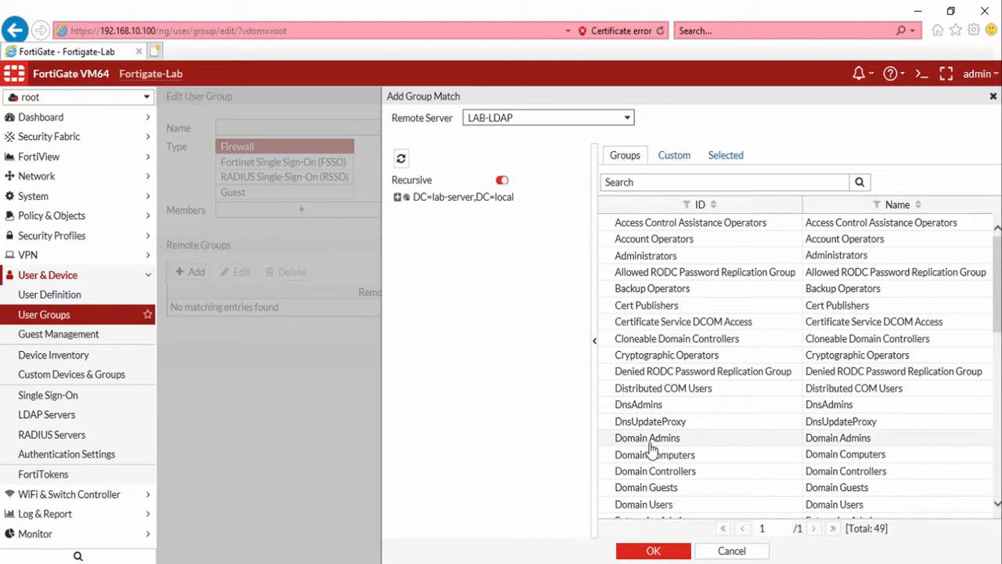
{"action": "left_click", "coordinate": [399, 198]}
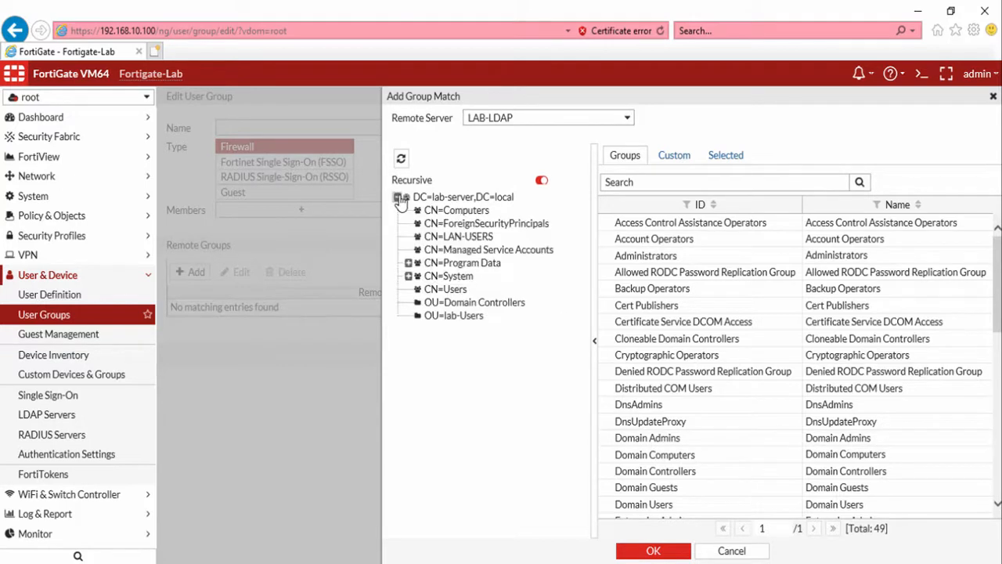
{"action": "left_click", "coordinate": [451, 237]}
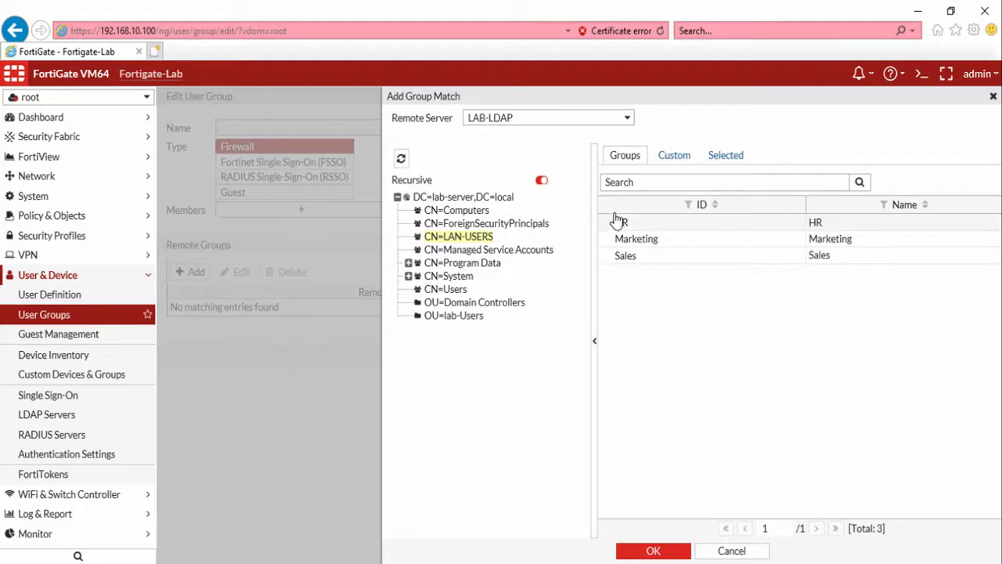
{"action": "left_click", "coordinate": [643, 260]}
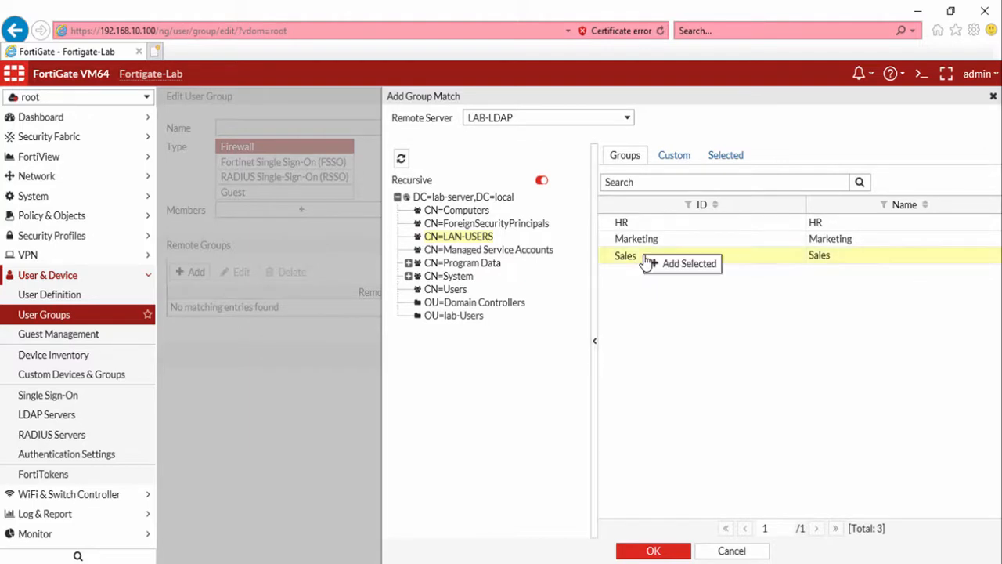
{"action": "left_click", "coordinate": [667, 266]}
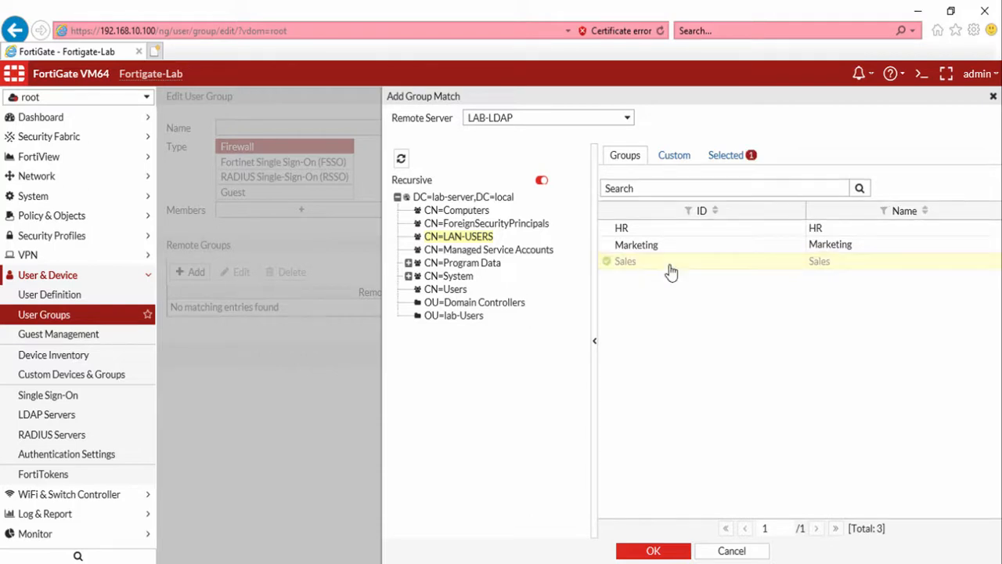
{"action": "left_click", "coordinate": [654, 553]}
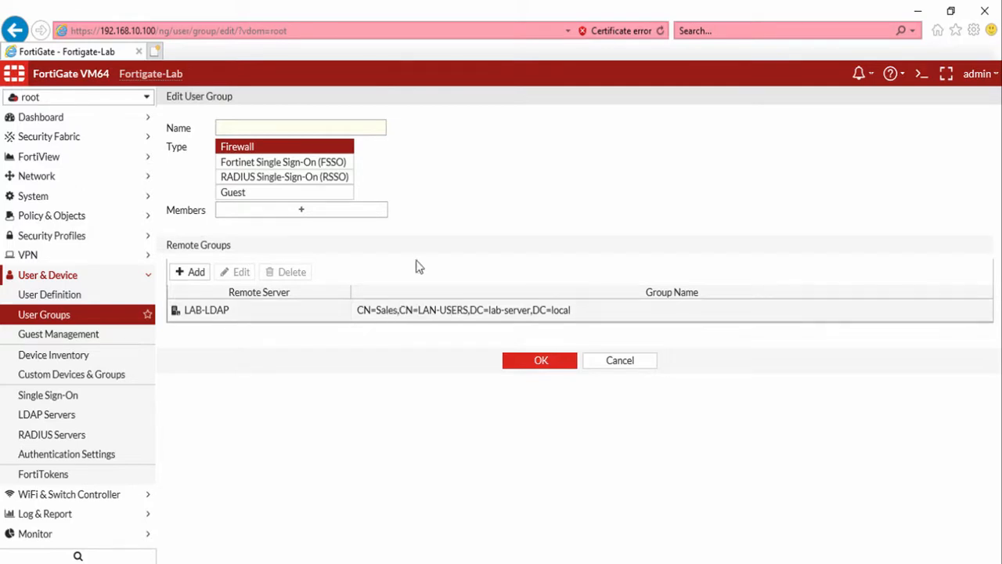
- Name the new firewall user group Sales and save it
{"action": "left_click", "coordinate": [300, 128]}
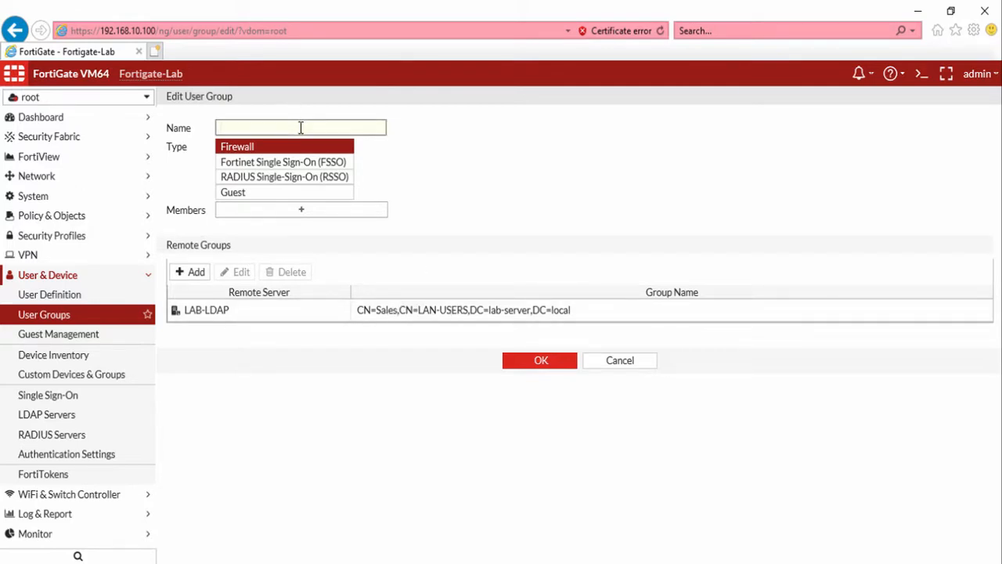
{"action": "type", "text": "Sales"}
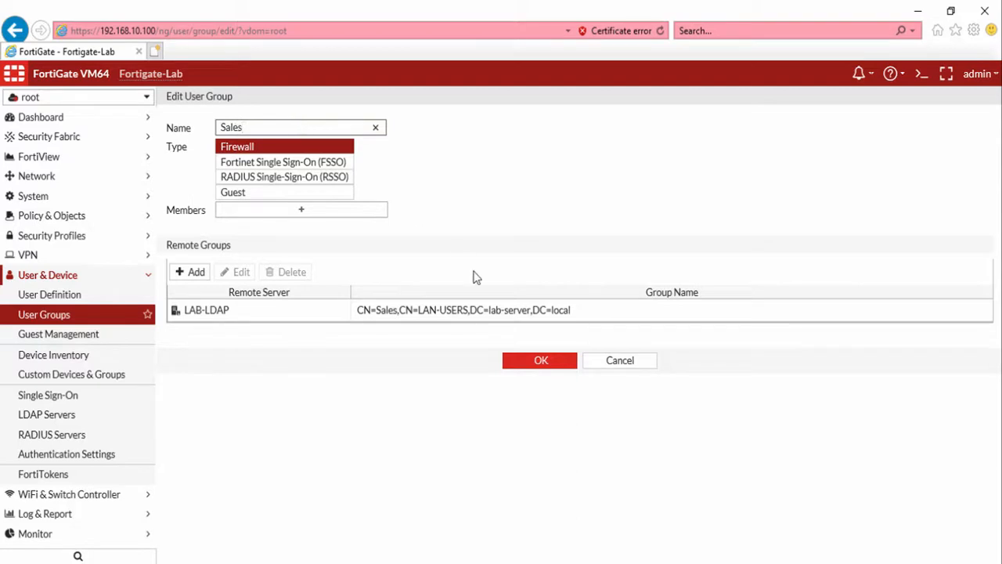
{"action": "left_click", "coordinate": [539, 363]}
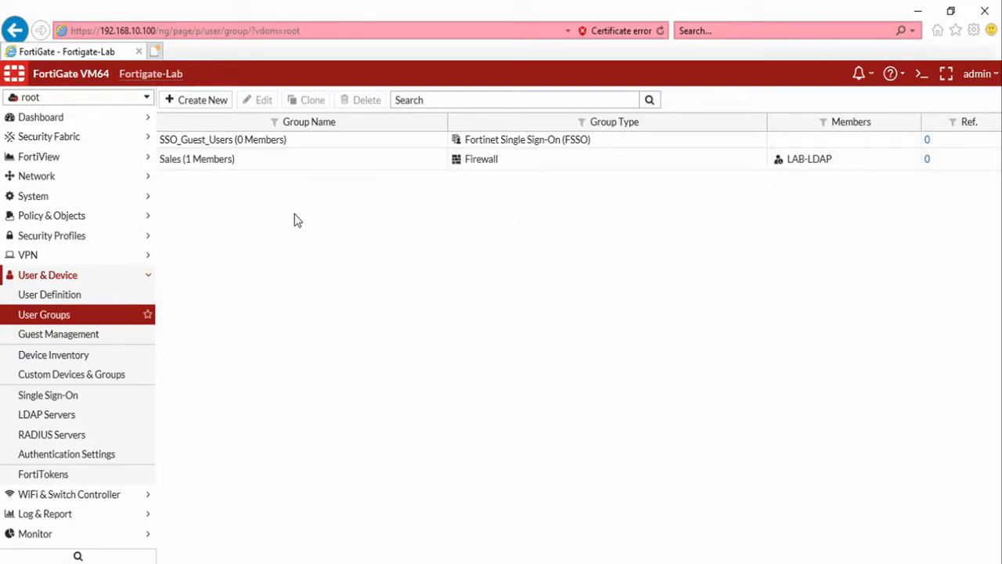
- Start another user group named Marketing and choose LAB-LDAP as the remote server for its group match
{"action": "left_click", "coordinate": [218, 108]}
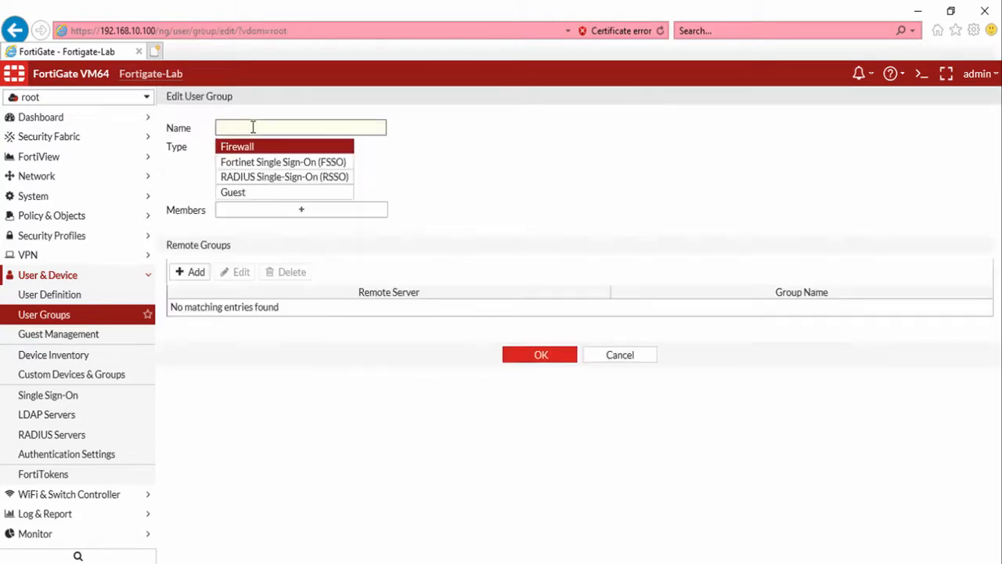
{"action": "type", "text": "Marketing"}
{"action": "left_click", "coordinate": [191, 272]}
{"action": "left_click", "coordinate": [501, 117]}
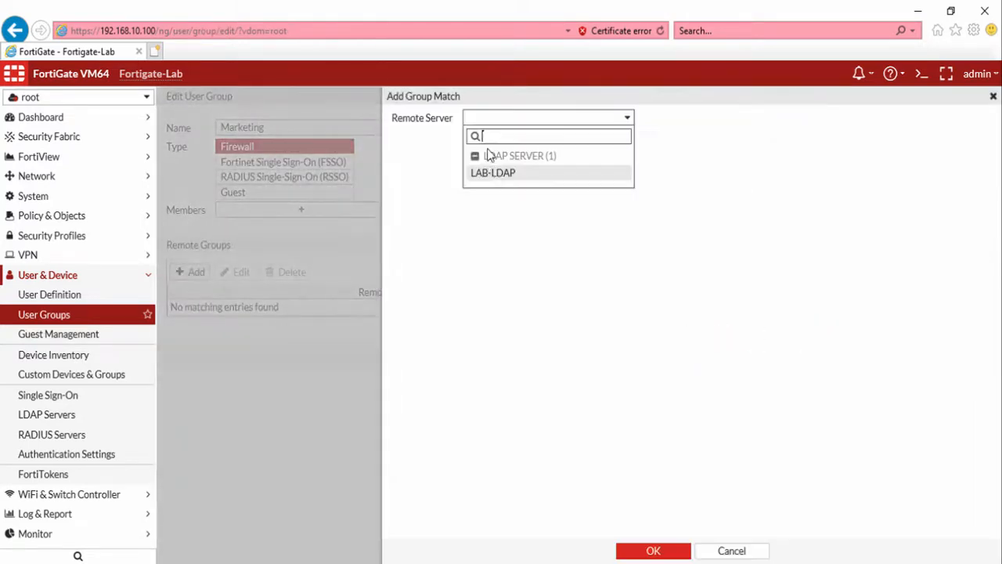
{"action": "left_click", "coordinate": [492, 173]}
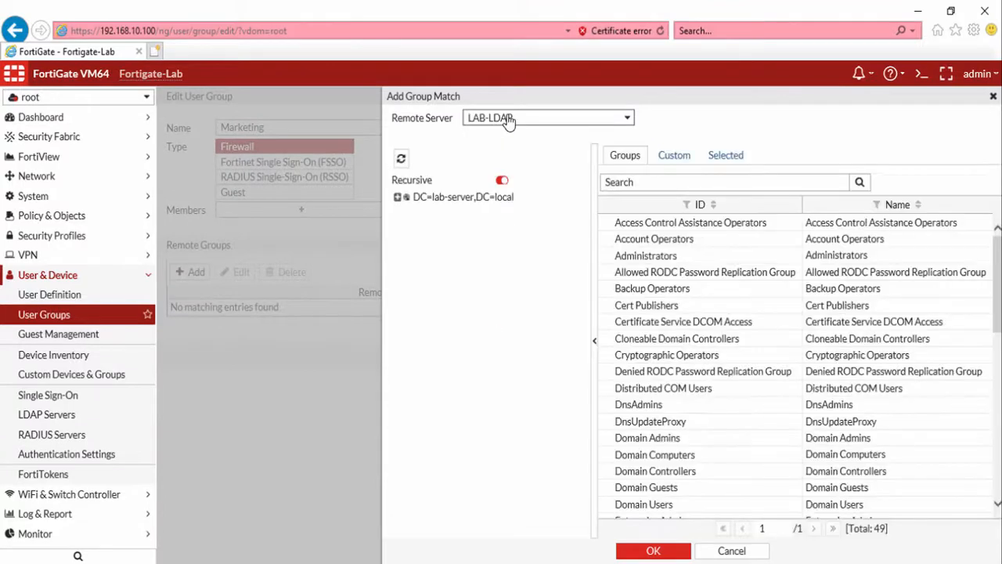
- Add the Marketing group from CN=LAN-USERS as the remote group and save the Marketing user group
{"action": "left_click", "coordinate": [397, 196]}
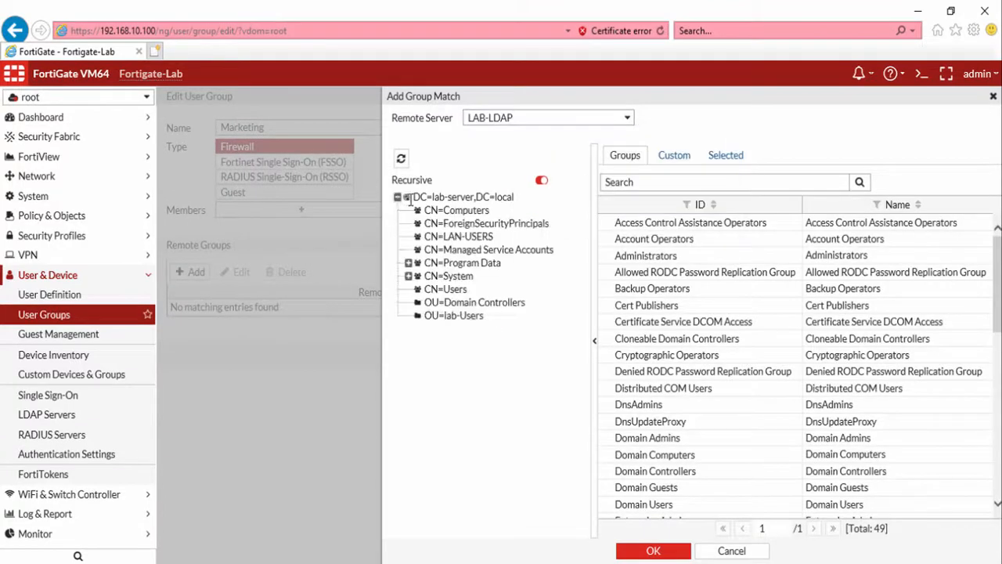
{"action": "left_click", "coordinate": [458, 236]}
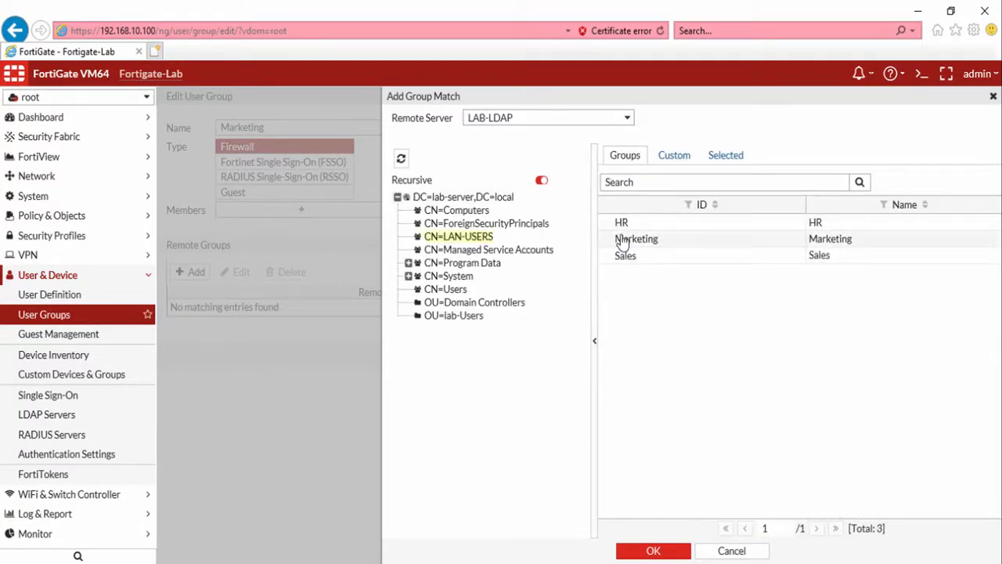
{"action": "double_click", "coordinate": [623, 241]}
{"action": "right_click", "coordinate": [647, 250]}
{"action": "left_click", "coordinate": [662, 253]}
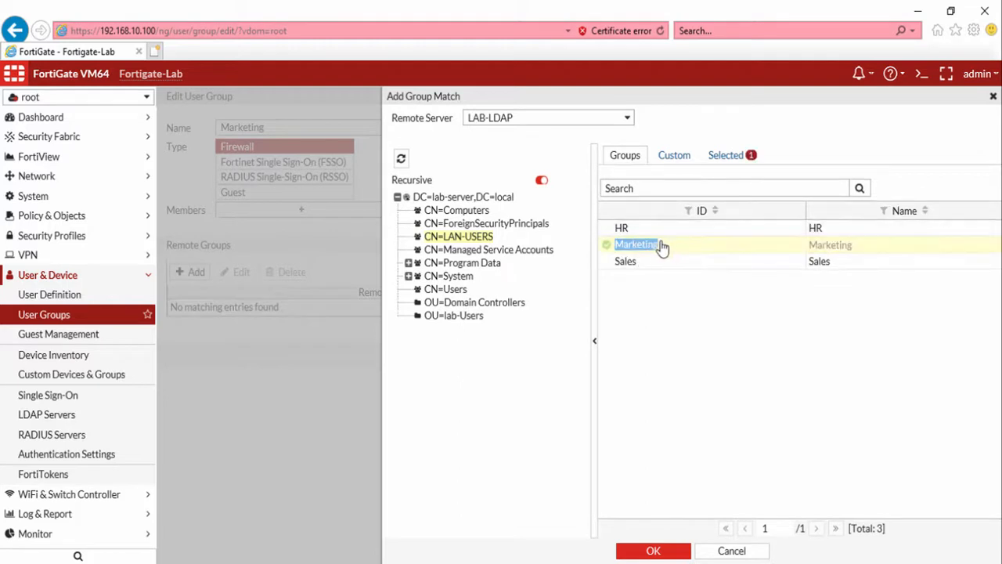
{"action": "left_click", "coordinate": [721, 160]}
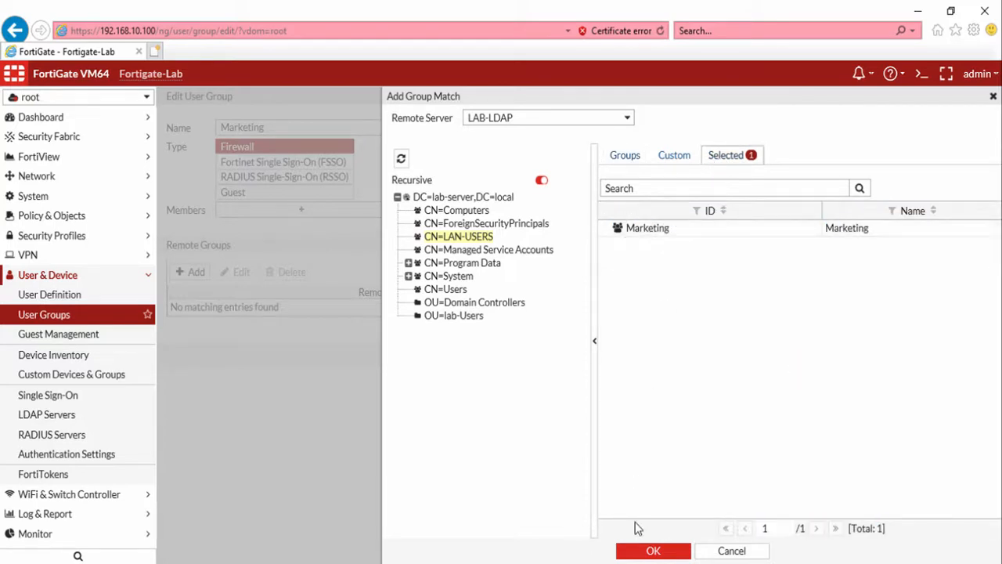
{"action": "left_click", "coordinate": [651, 549]}
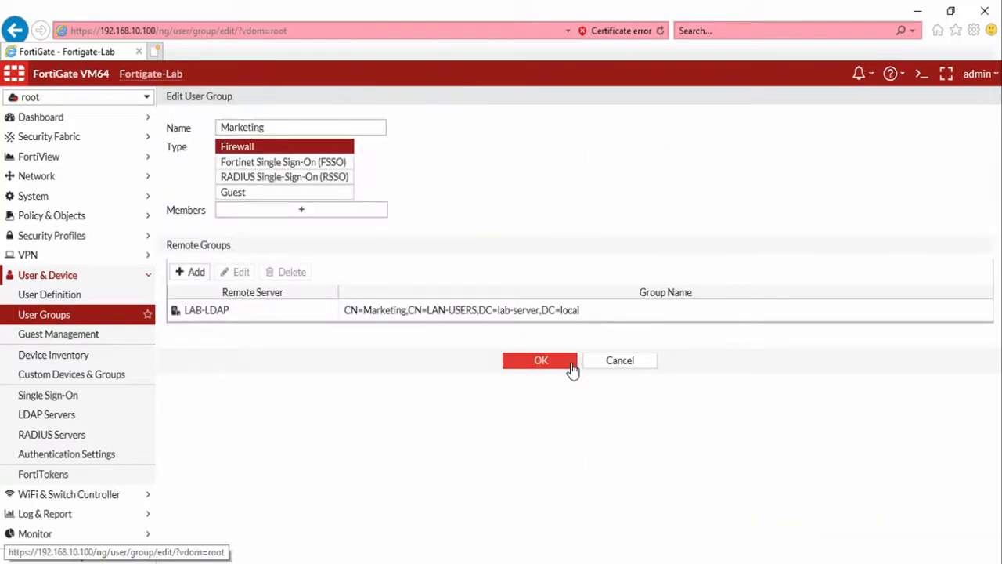
{"action": "left_click", "coordinate": [571, 365]}
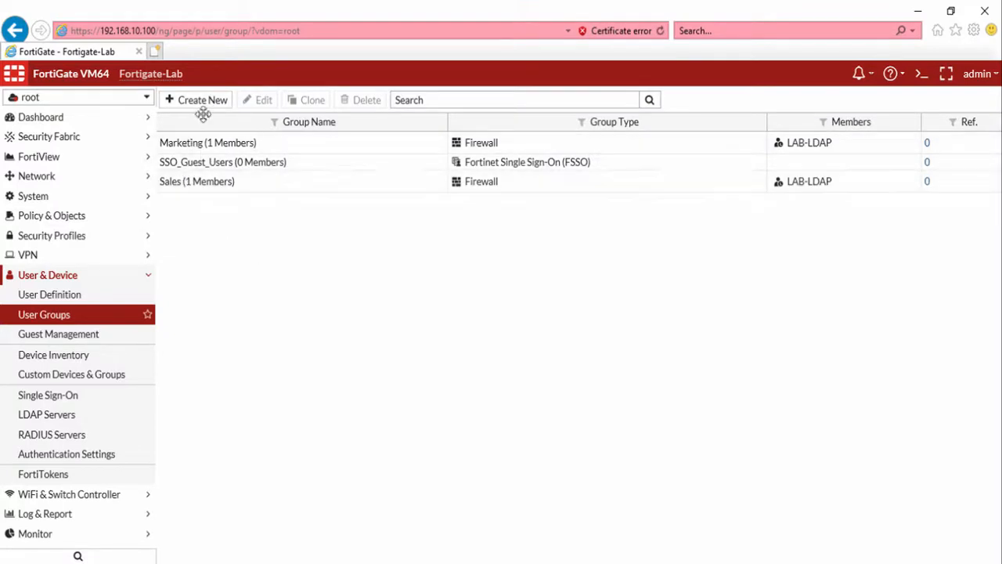
- Start a new IPv4 policy named Sales-internet
{"action": "left_click", "coordinate": [84, 220]}
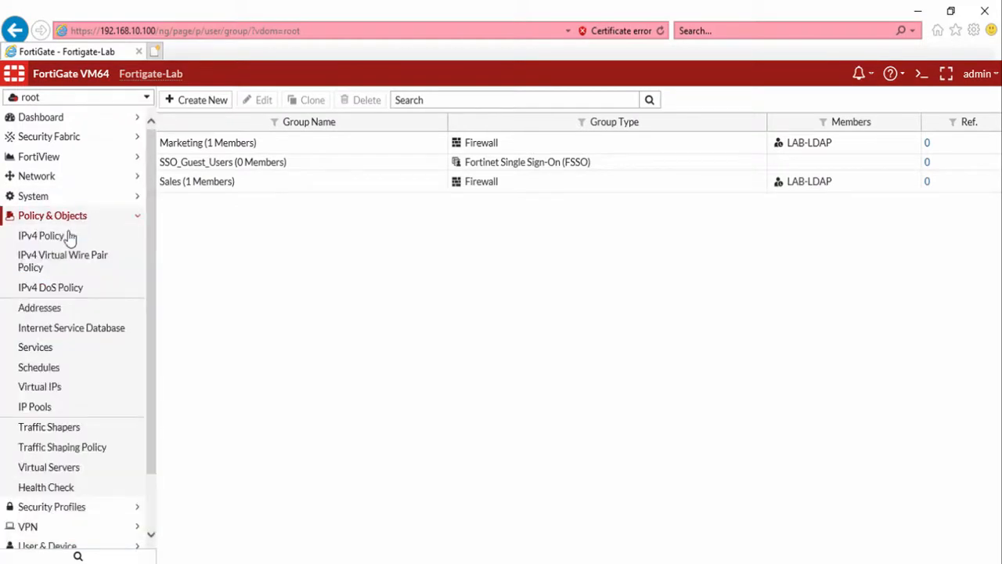
{"action": "left_click", "coordinate": [64, 241]}
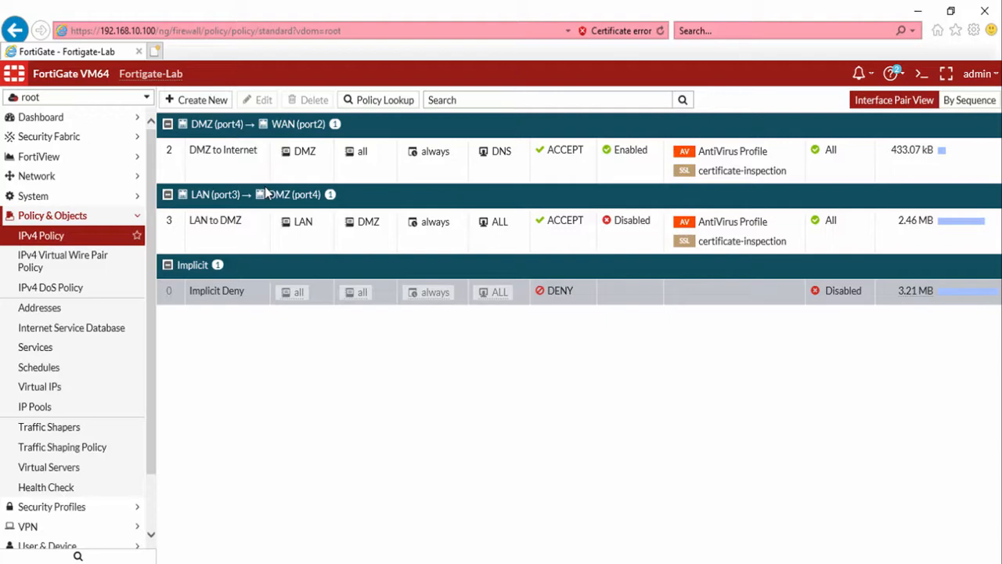
{"action": "left_click", "coordinate": [200, 101]}
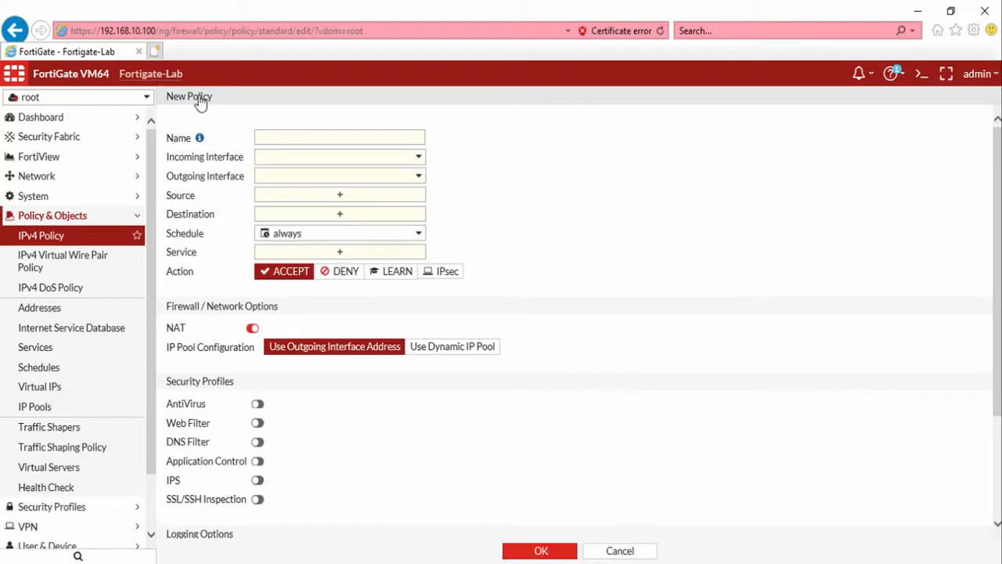
{"action": "left_click", "coordinate": [297, 136]}
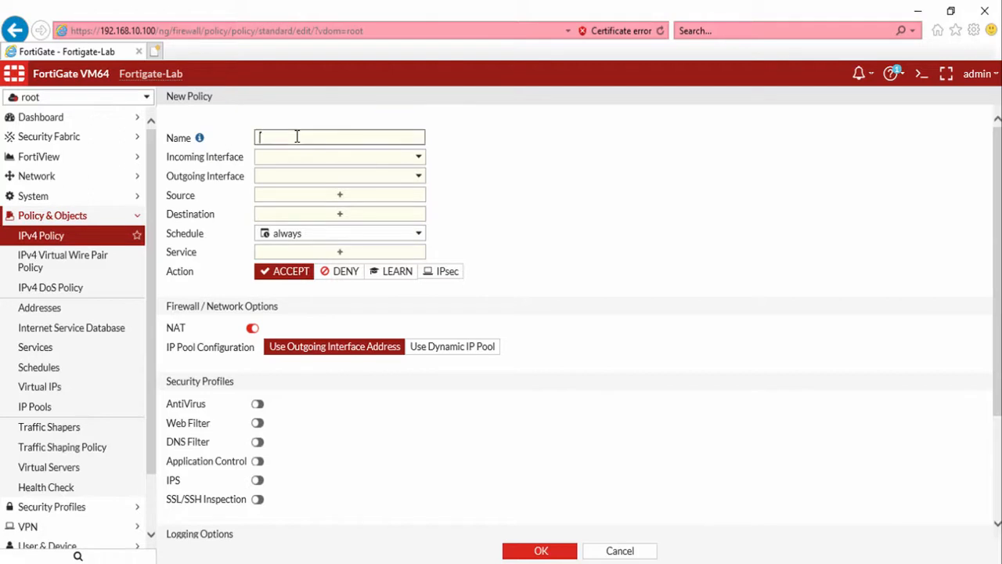
{"action": "type", "text": "Sales-internet"}
- Set the policy's incoming interface to LAN (port3) and its outgoing interface to WAN (port2)
{"action": "left_click", "coordinate": [312, 157]}
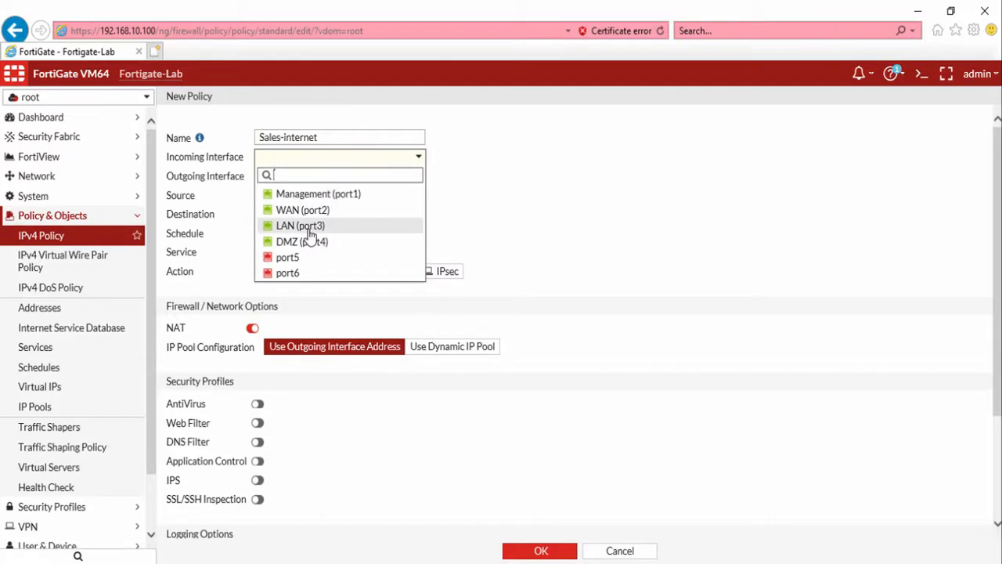
{"action": "left_click", "coordinate": [315, 225]}
{"action": "left_click", "coordinate": [332, 177]}
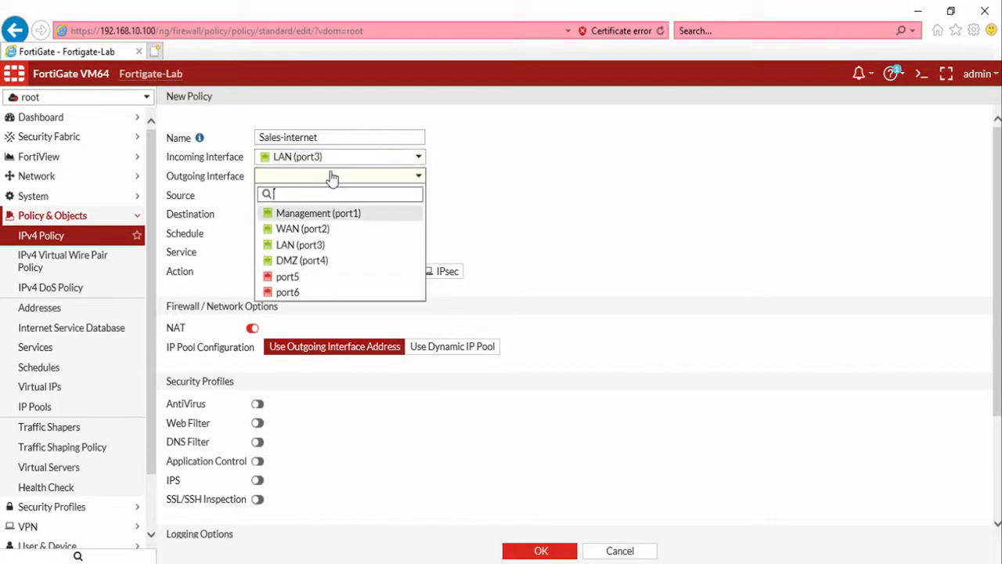
{"action": "left_click", "coordinate": [312, 229]}
- Add the LAN address and the Sales user group as the sources of the Sales-internet policy
{"action": "left_click", "coordinate": [330, 196]}
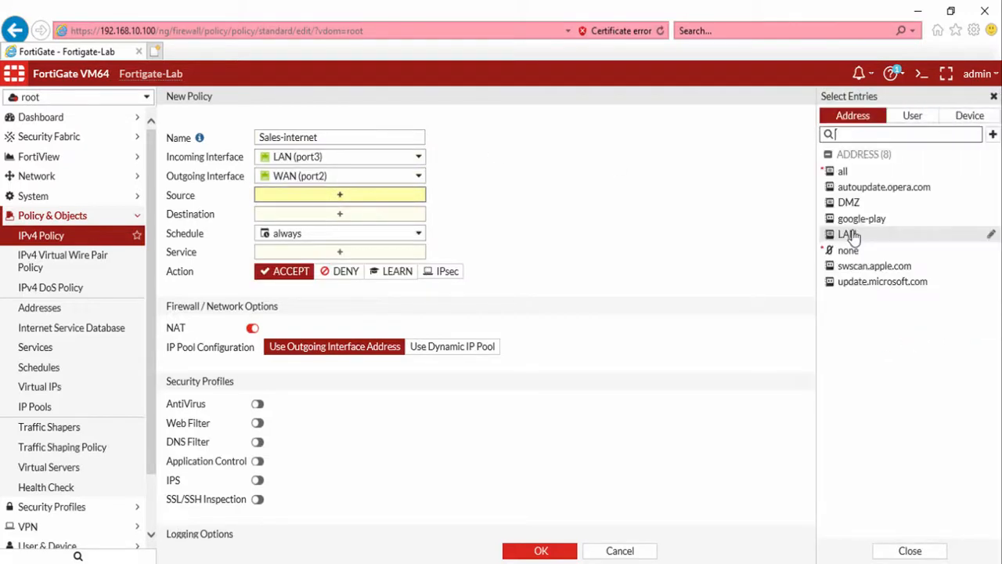
{"action": "left_click", "coordinate": [850, 235]}
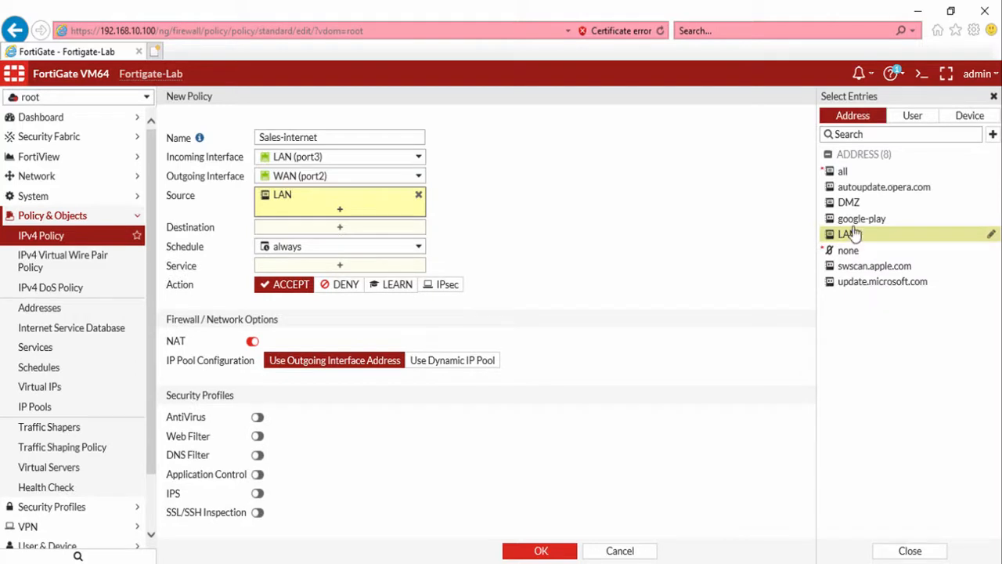
{"action": "left_click", "coordinate": [908, 118]}
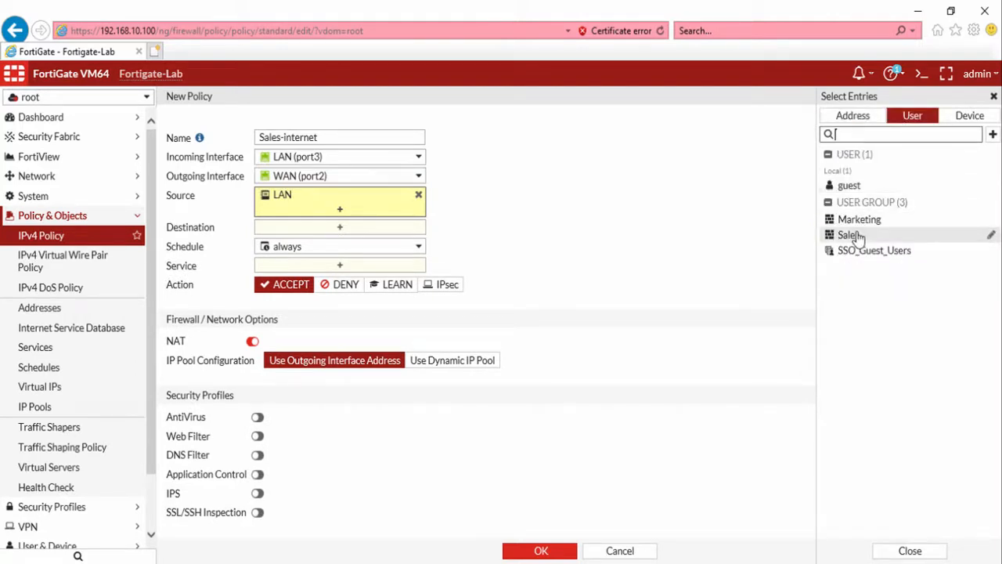
{"action": "mouse_move", "coordinate": [854, 236]}
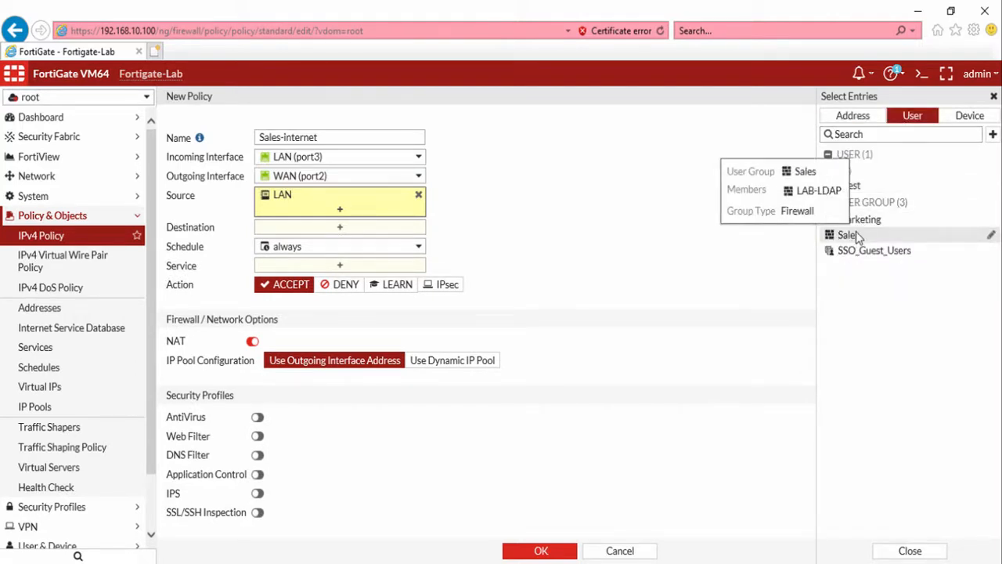
{"action": "left_click", "coordinate": [854, 236]}
- Set the Sales-internet policy's destination to all and its service to ALL
{"action": "left_click", "coordinate": [383, 243]}
{"action": "left_click", "coordinate": [846, 173]}
{"action": "left_click", "coordinate": [347, 293]}
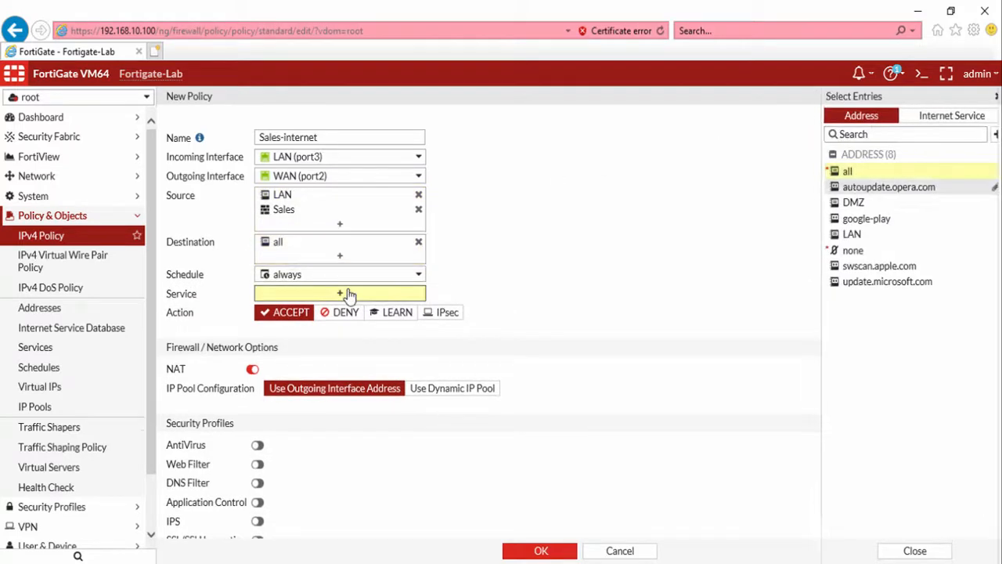
{"action": "left_click", "coordinate": [847, 168]}
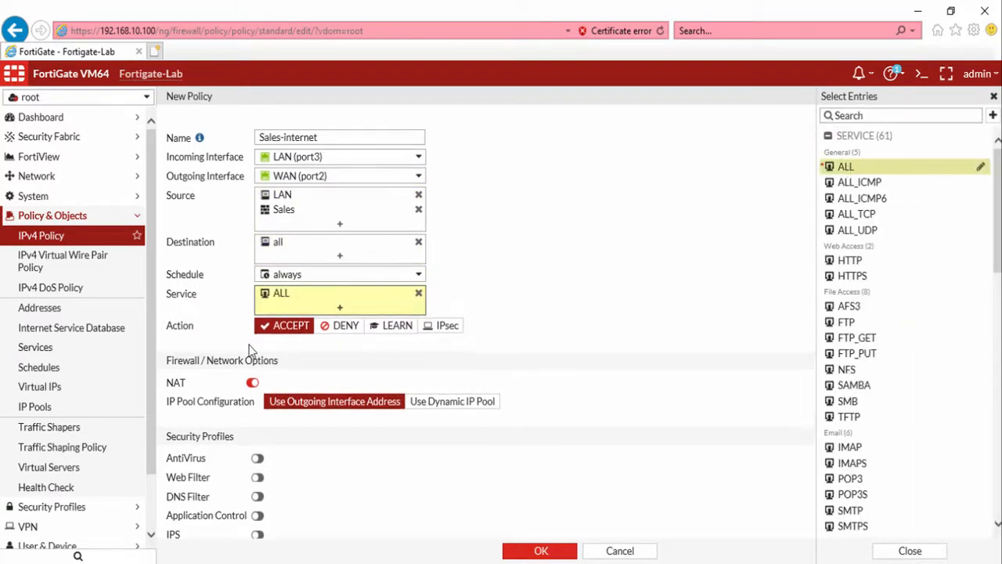
- Enable AntiVirus with AntiVirus Profile, log all sessions for allowed traffic, and save the Sales-internet policy
{"action": "scroll", "coordinate": [252, 352], "scroll_direction": "down", "scroll_amount": 3}
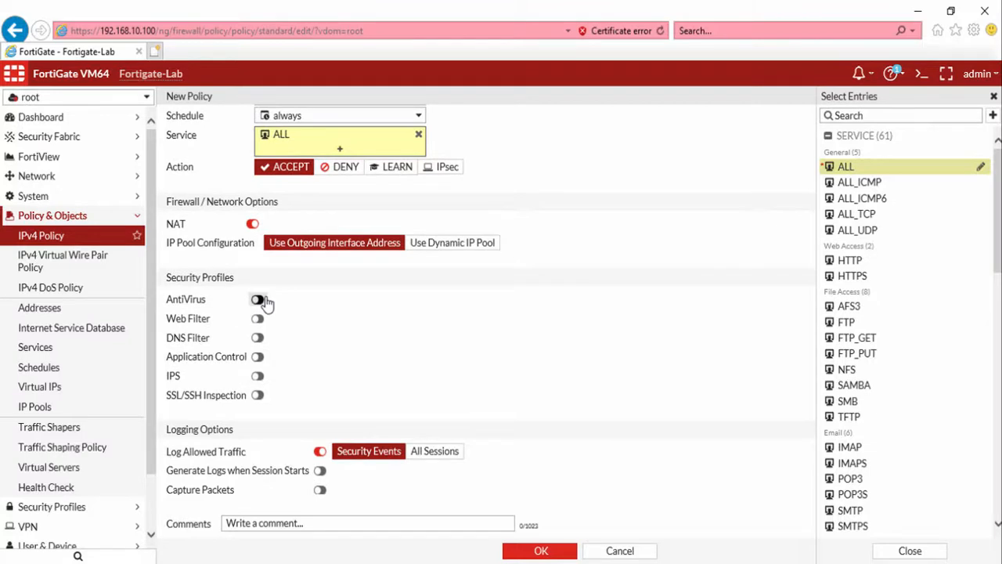
{"action": "left_click", "coordinate": [258, 300]}
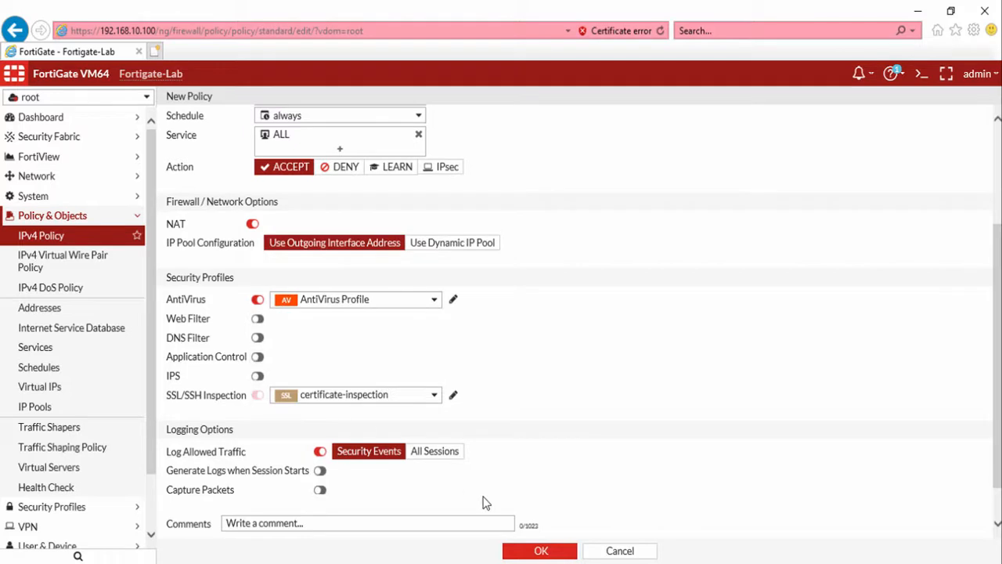
{"action": "left_click", "coordinate": [435, 452]}
{"action": "scroll", "coordinate": [580, 493], "scroll_direction": "down", "scroll_amount": 1}
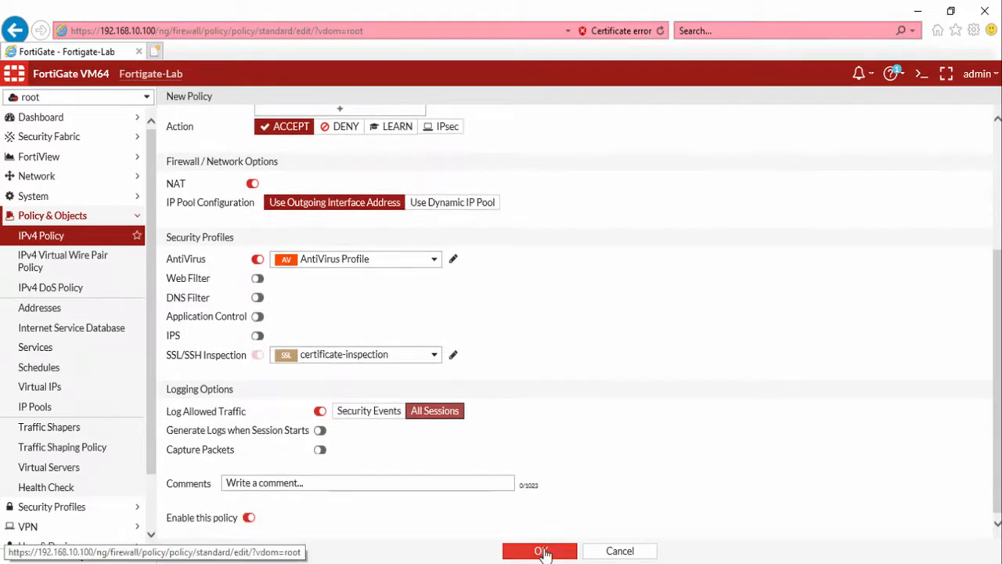
{"action": "left_click", "coordinate": [543, 552]}
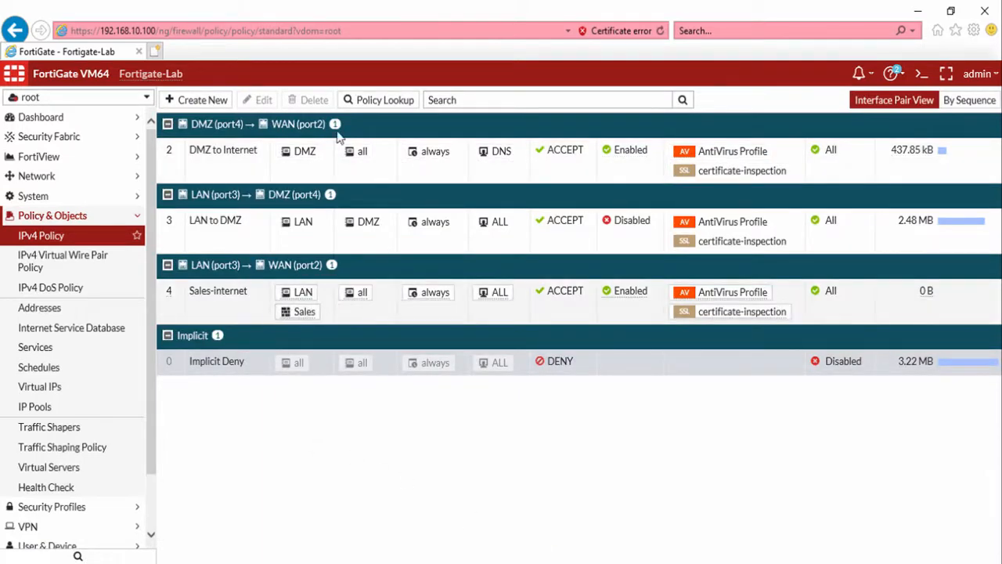
- Start a new IPv4 policy named Marketing-Internet with incoming interface LAN (port3) and outgoing interface WAN (port2)
{"action": "left_click", "coordinate": [219, 101]}
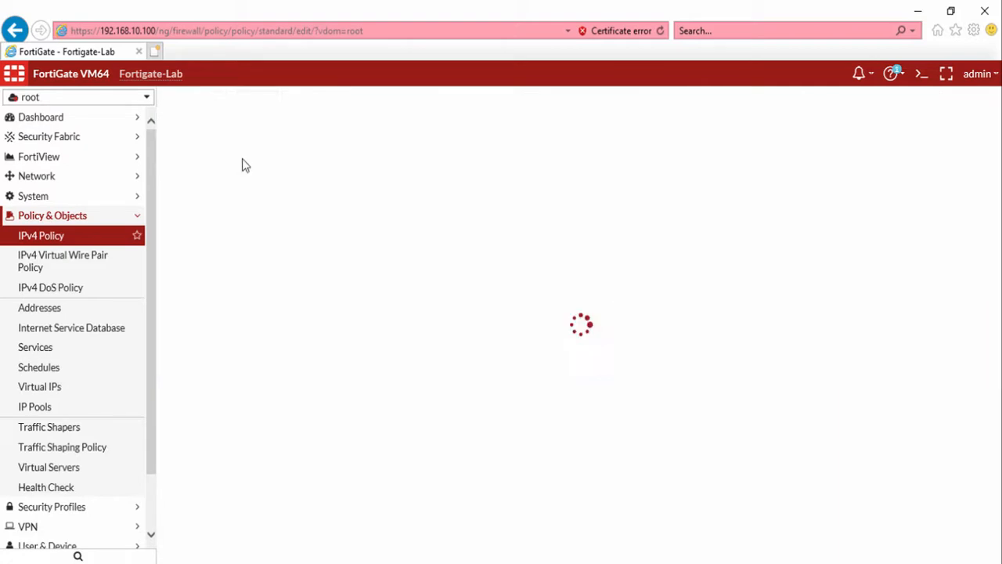
{"action": "left_click", "coordinate": [313, 137]}
{"action": "type", "text": "Marketing-Internet"}
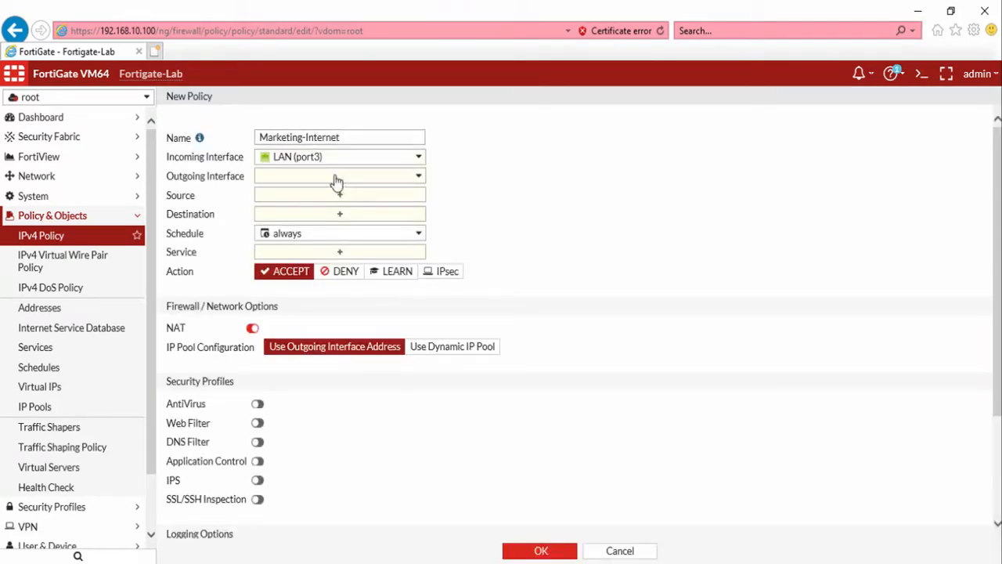
{"action": "left_click", "coordinate": [337, 179]}
{"action": "left_click", "coordinate": [313, 229]}
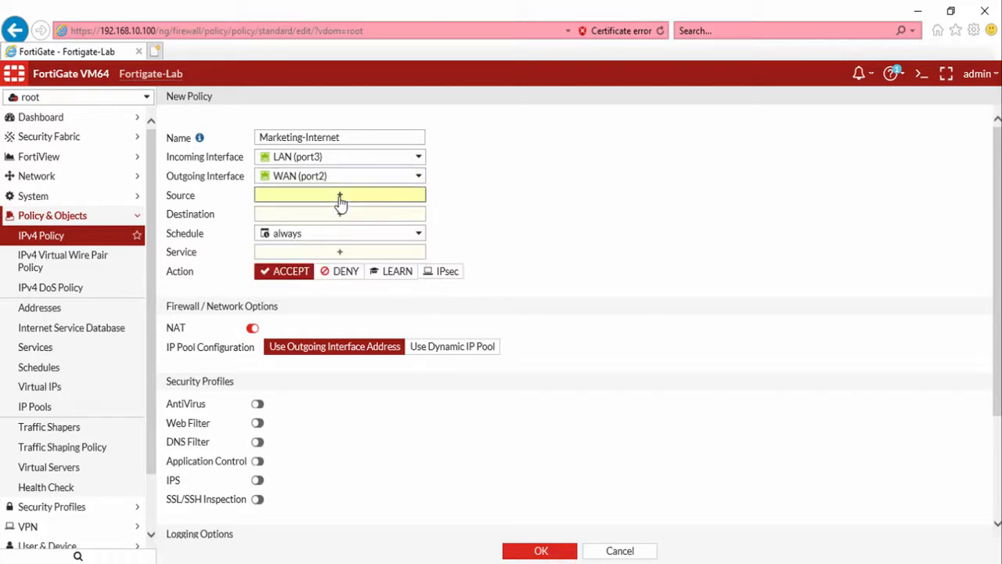
- Add the LAN address and the Marketing user group as the sources of the Marketing-Internet policy
{"action": "left_click", "coordinate": [329, 195]}
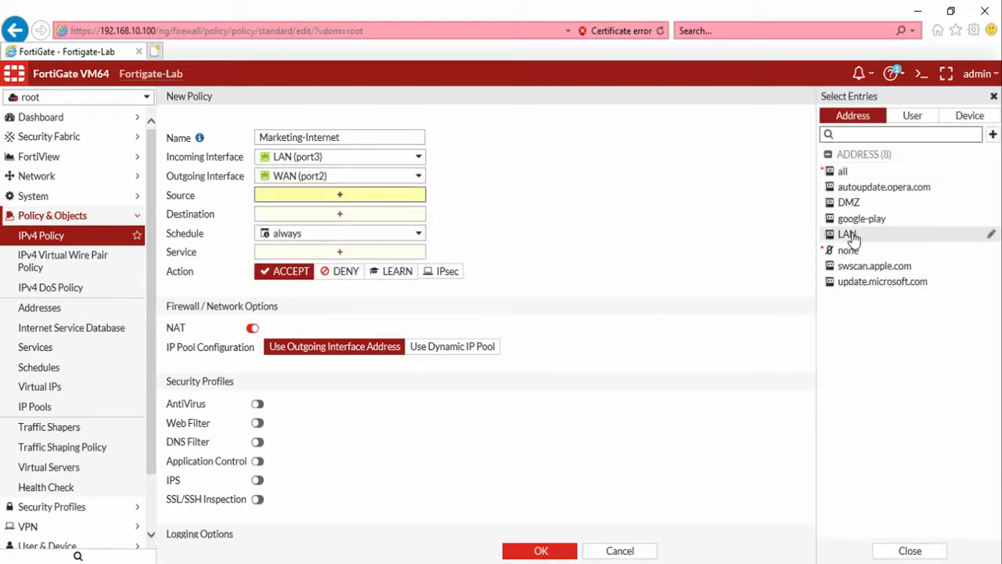
{"action": "left_click", "coordinate": [850, 235]}
{"action": "left_click", "coordinate": [912, 116]}
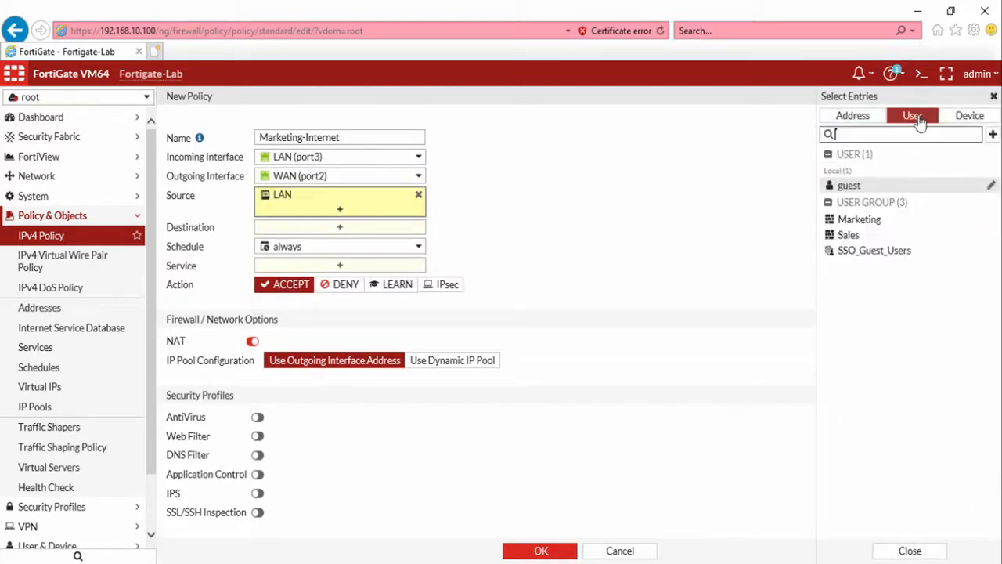
{"action": "left_click", "coordinate": [861, 222]}
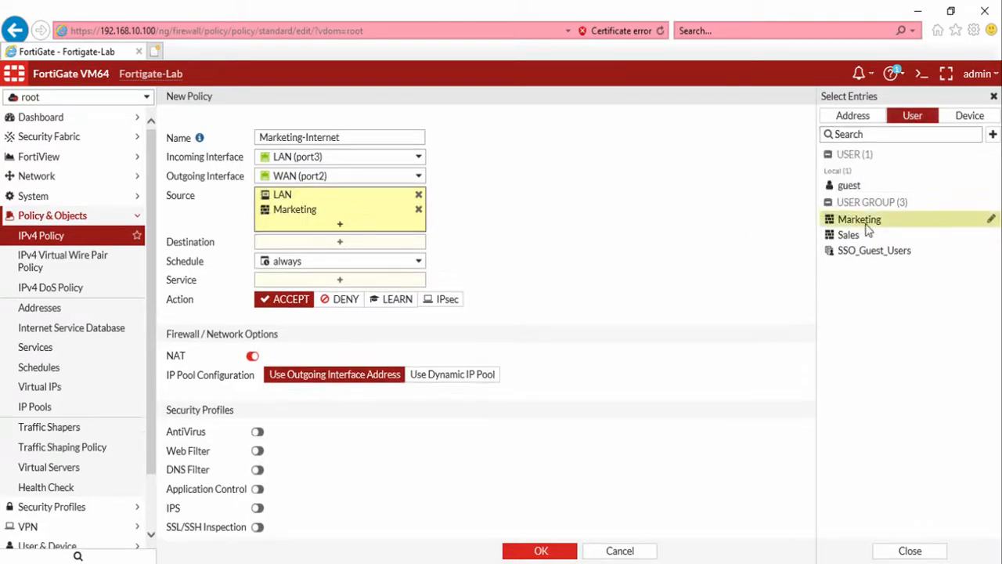
- Set the Marketing-Internet policy's destination to all and its service to ALL
{"action": "left_click", "coordinate": [376, 247]}
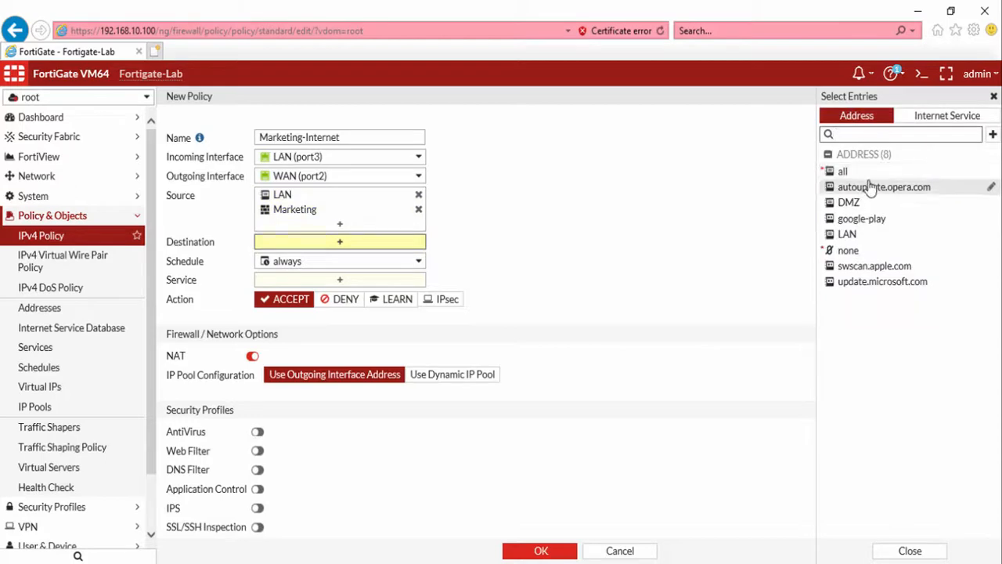
{"action": "left_click", "coordinate": [869, 173]}
{"action": "left_click", "coordinate": [351, 293]}
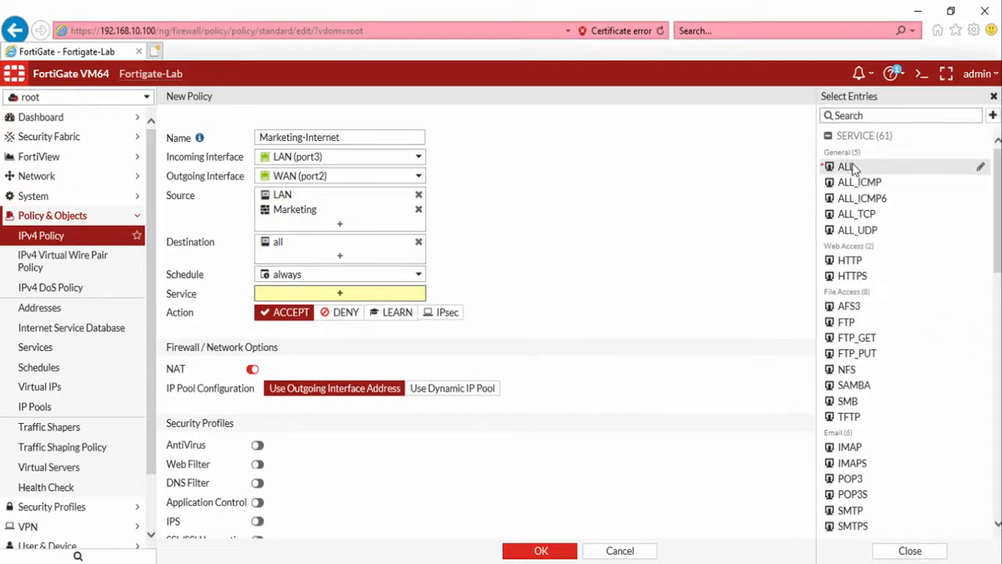
{"action": "left_click", "coordinate": [848, 167]}
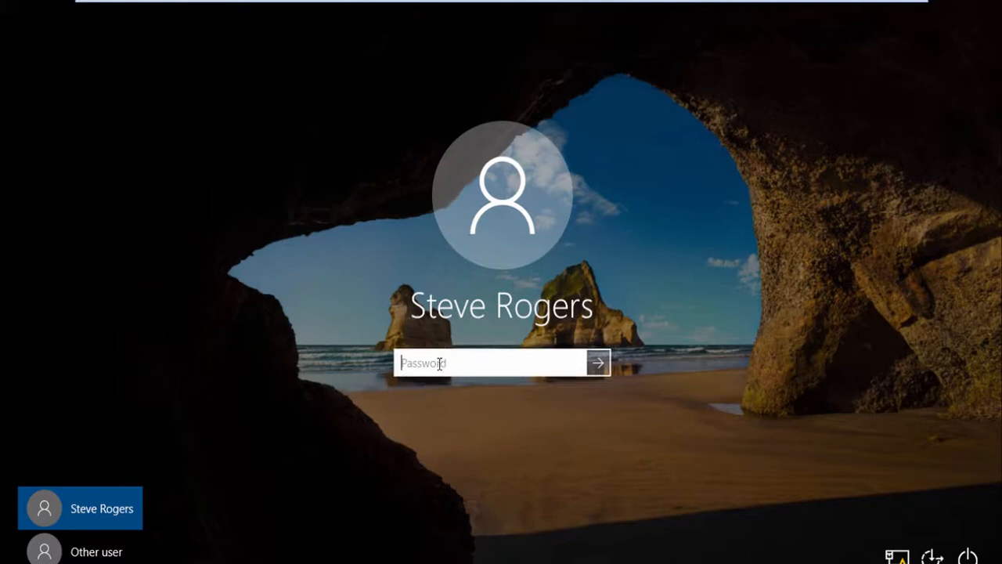
- Switch to the Windows client computer and sign in by entering the account password
{"action": "type", "text": "*"}
{"action": "key", "text": "Return"}
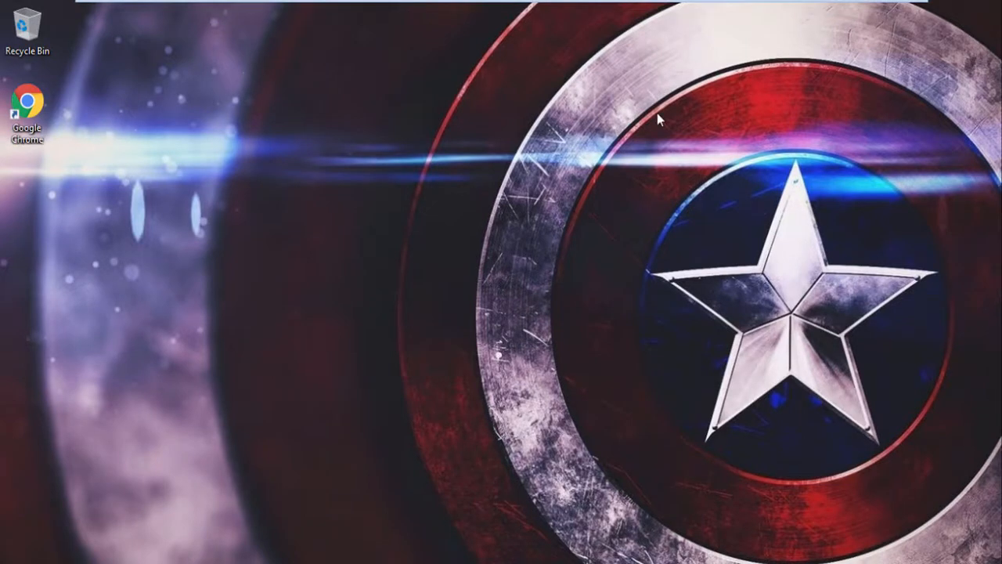
- Open Google Chrome on the client and browse to google.com
{"action": "double_click", "coordinate": [30, 124]}
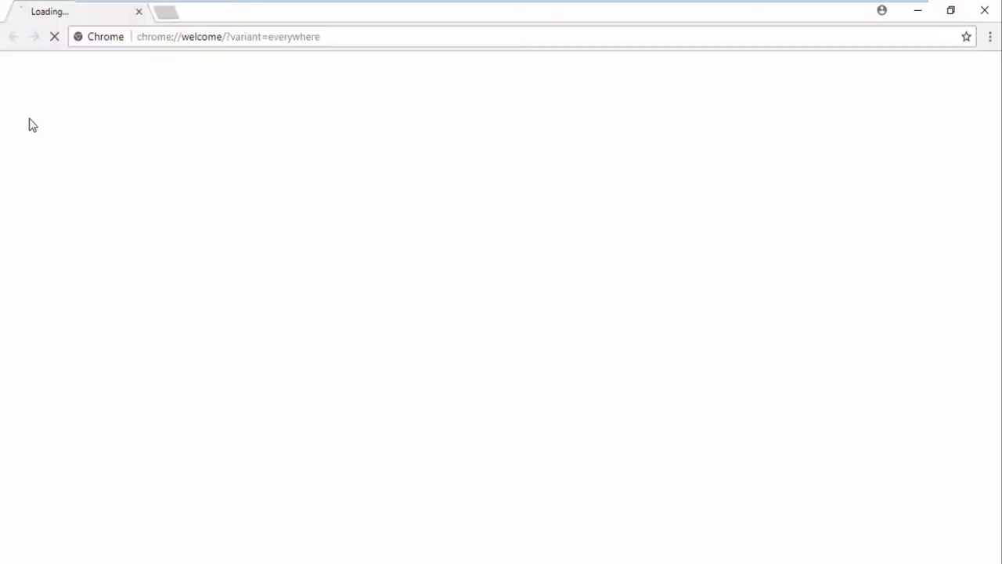
{"action": "left_click", "coordinate": [194, 41]}
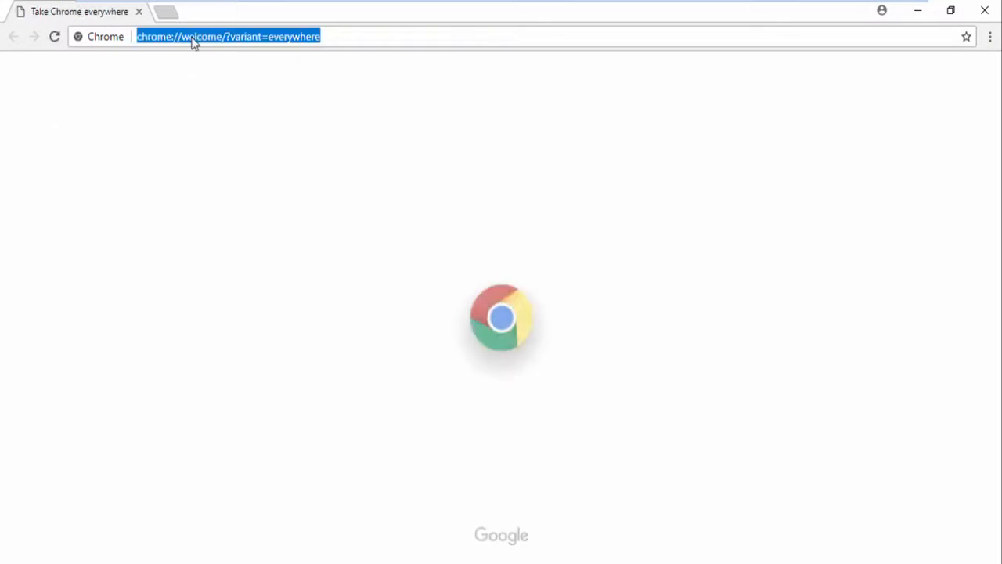
{"action": "type", "text": "google"}
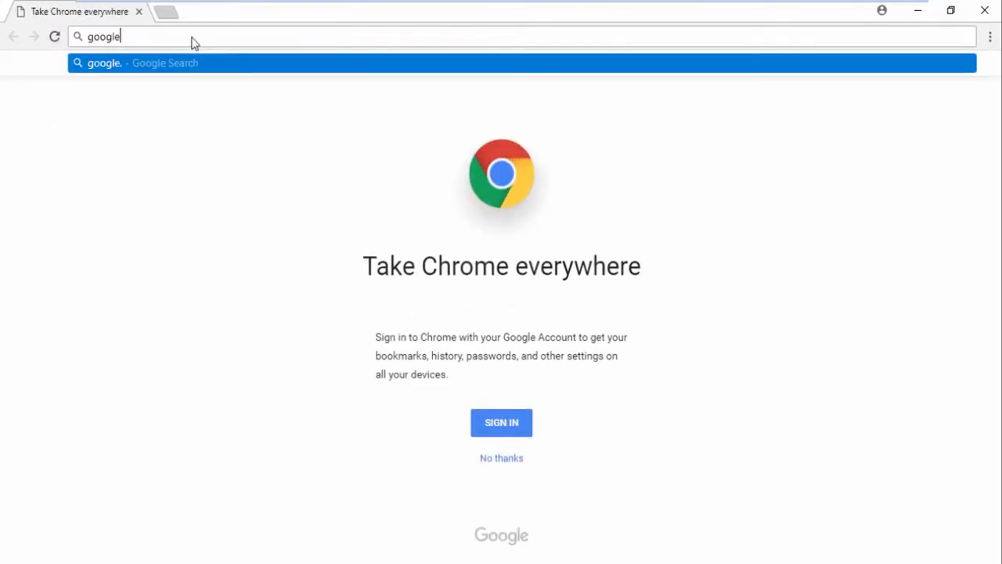
{"action": "key", "text": "Return"}
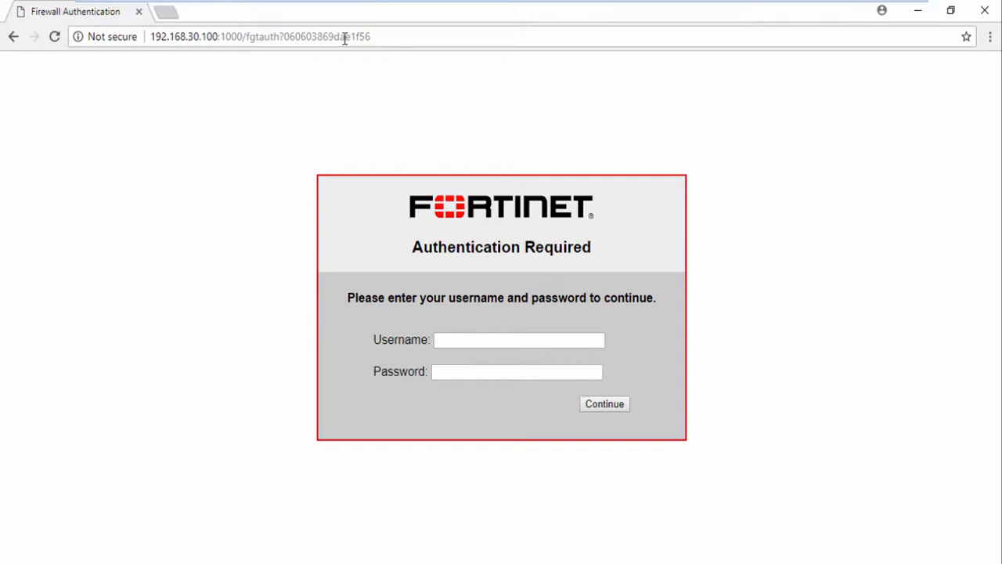
- Authenticate on the Fortinet firewall login page with the user's username and password, and continue to the requested site
{"action": "left_click", "coordinate": [460, 341]}
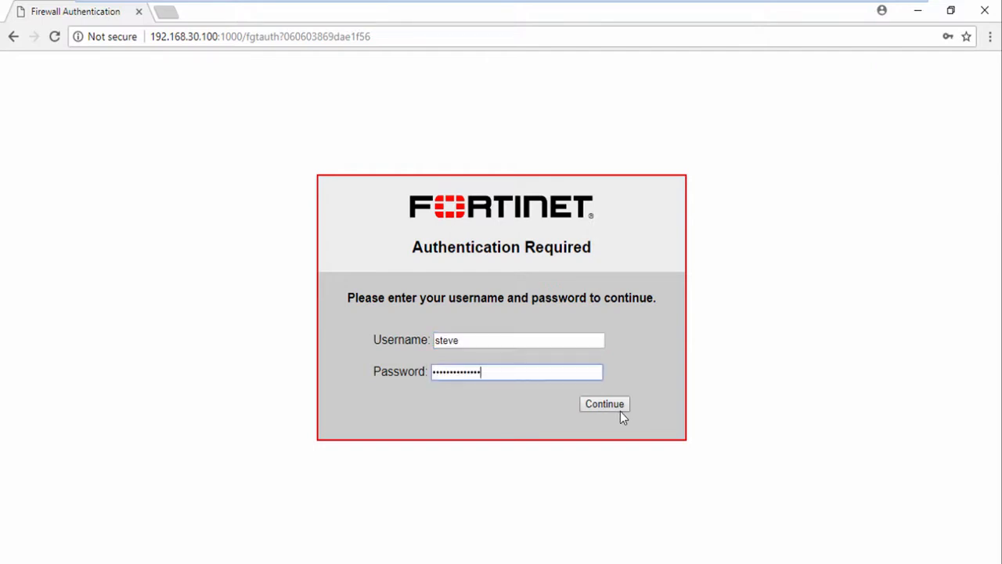
{"action": "left_click", "coordinate": [620, 411]}
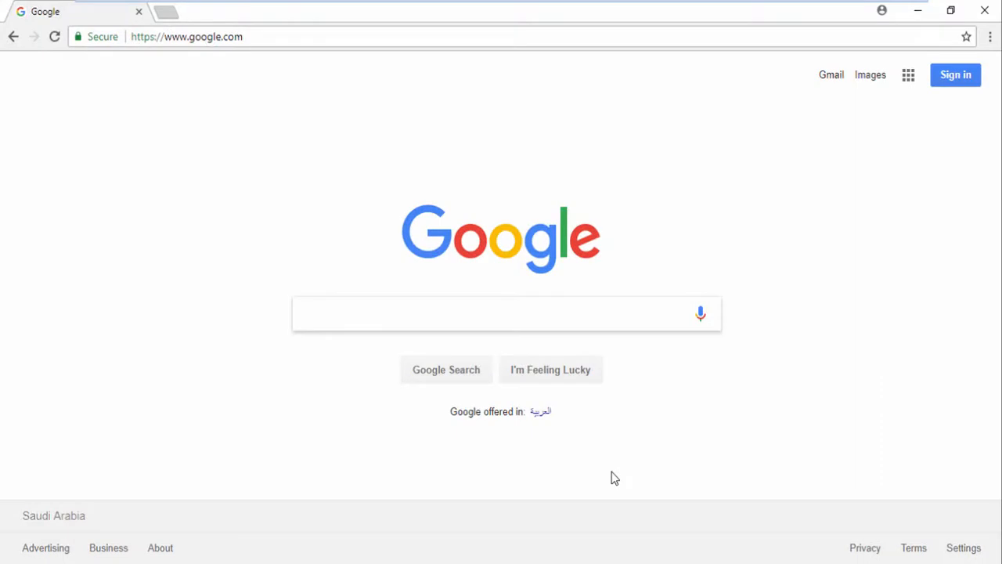